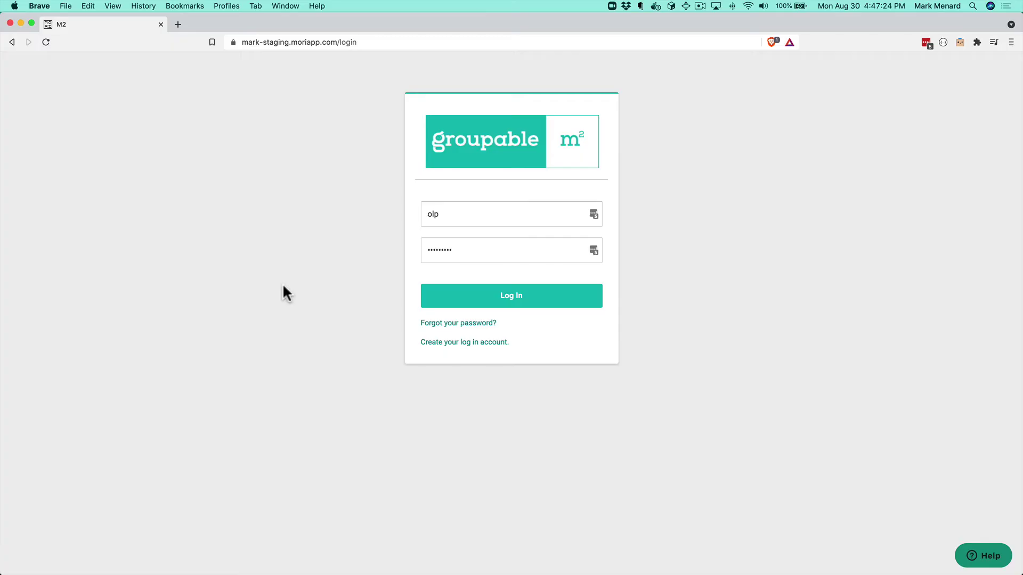
Step: Log in to the lodge account to reach the Sylva #0216 overview and its seven members
left_click(535, 298)
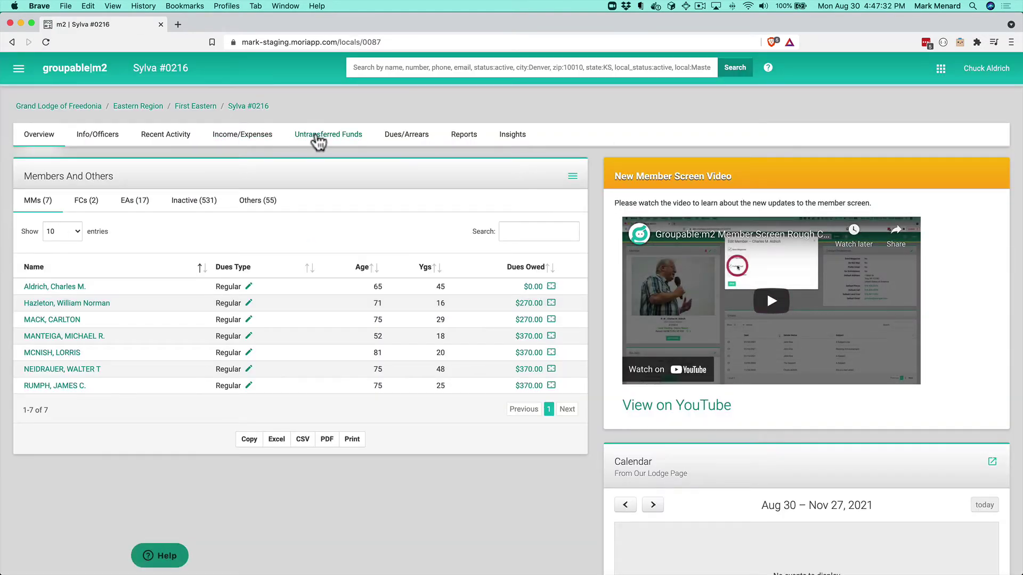
Step: Show the untransferred funds, noting the $17,987.00 total, $2,792.00 cash and $15,195.00 check
left_click(318, 138)
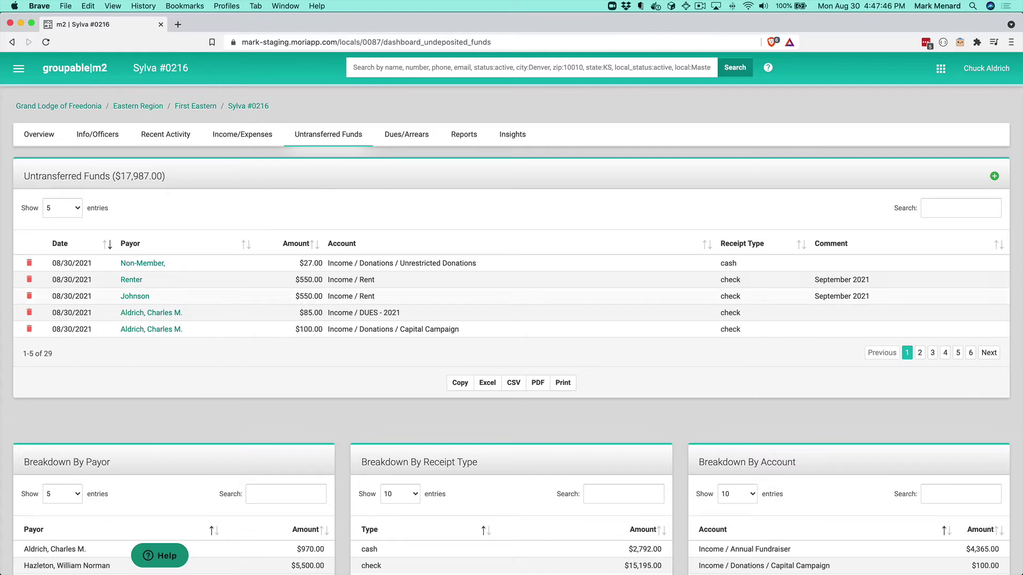
left_click_drag(163, 175, 110, 174)
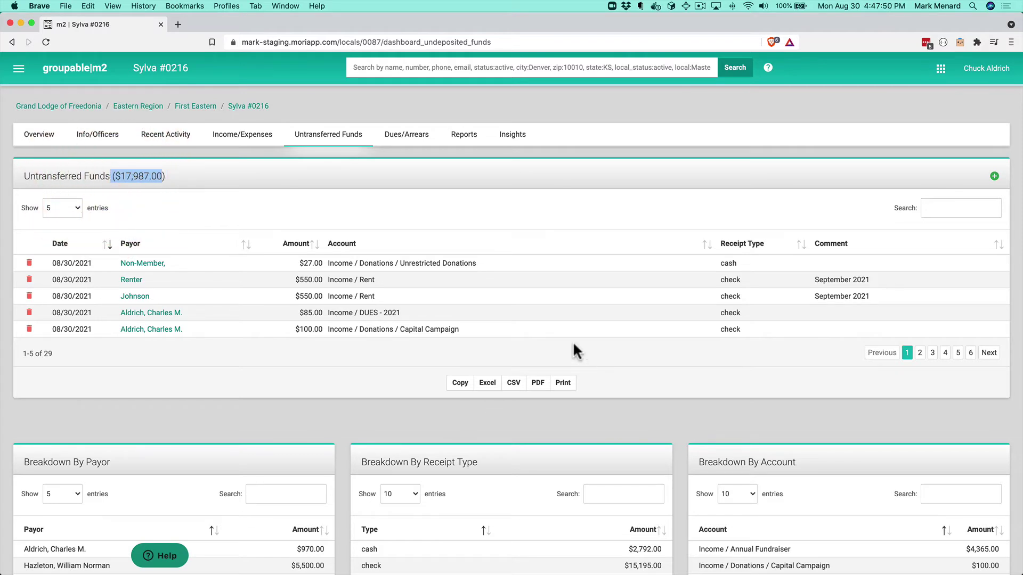
scroll(573, 341, "down", 1)
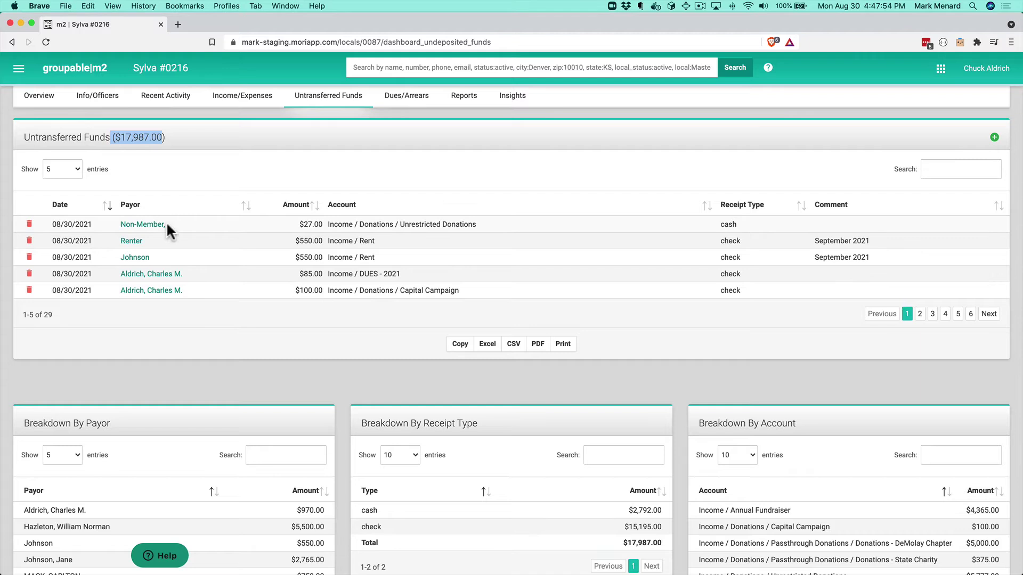
scroll(297, 318, "down", 3)
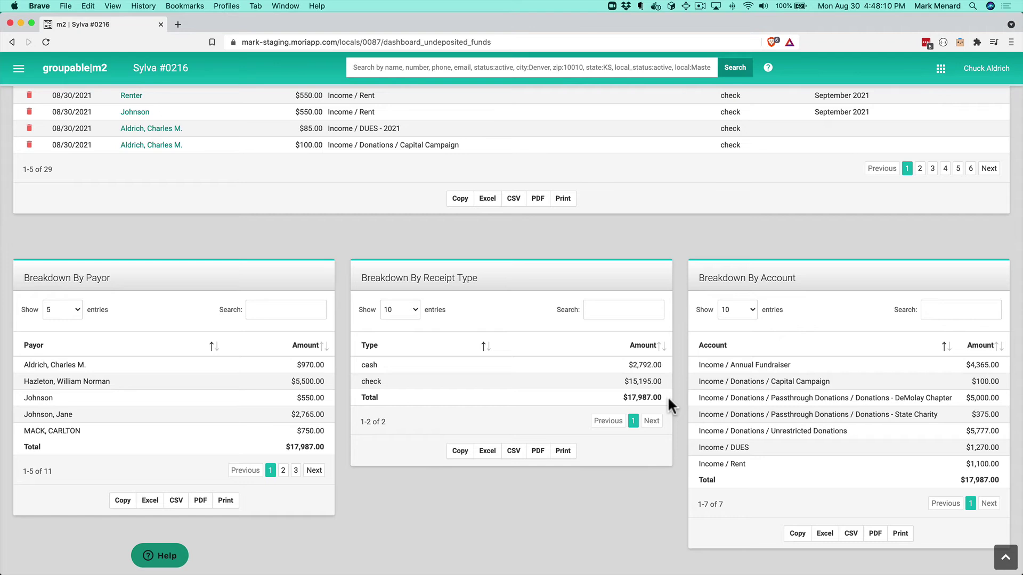
triple_click(645, 365)
triple_click(642, 382)
Step: Page through the payor breakdown to its last page and back to page 1
left_click(314, 471)
left_click(313, 472)
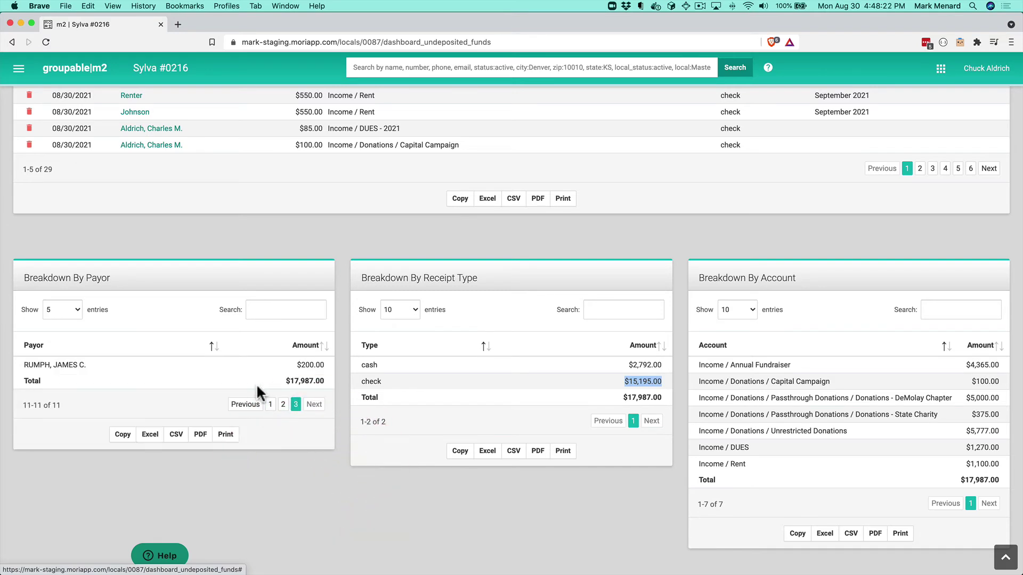
left_click(246, 406)
left_click(251, 472)
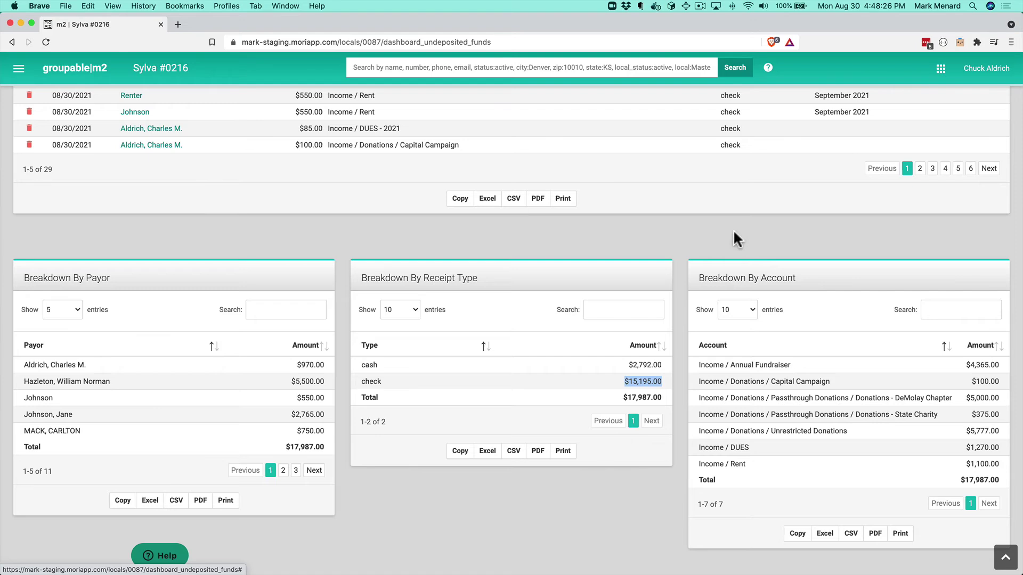
Step: Page through the 29 untransferred receipts to the end and back to the first page
left_click(989, 169)
left_click(989, 168)
left_click(989, 169)
left_click(989, 168)
left_click(989, 169)
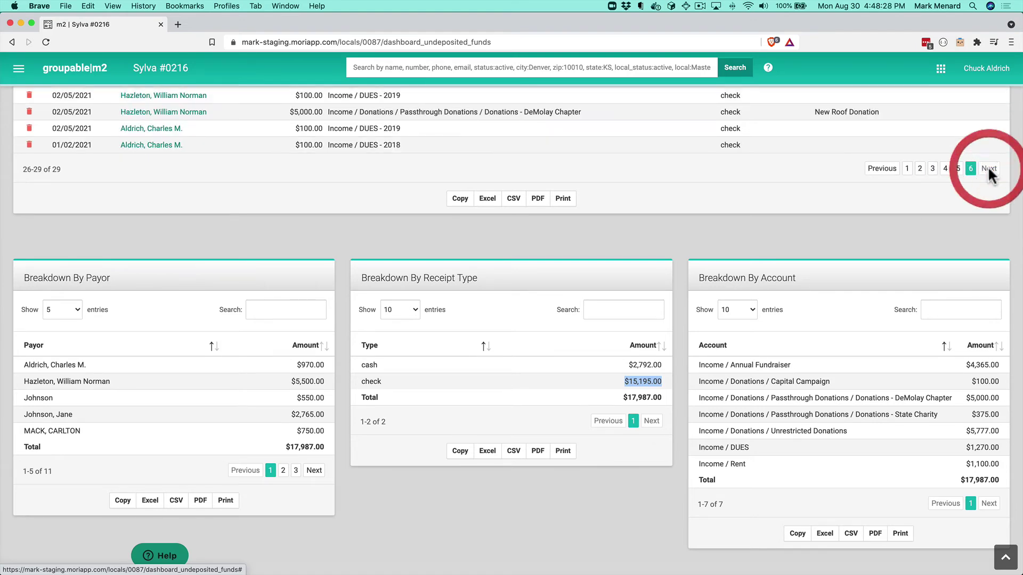
left_click(883, 170)
left_click(883, 168)
left_click(882, 185)
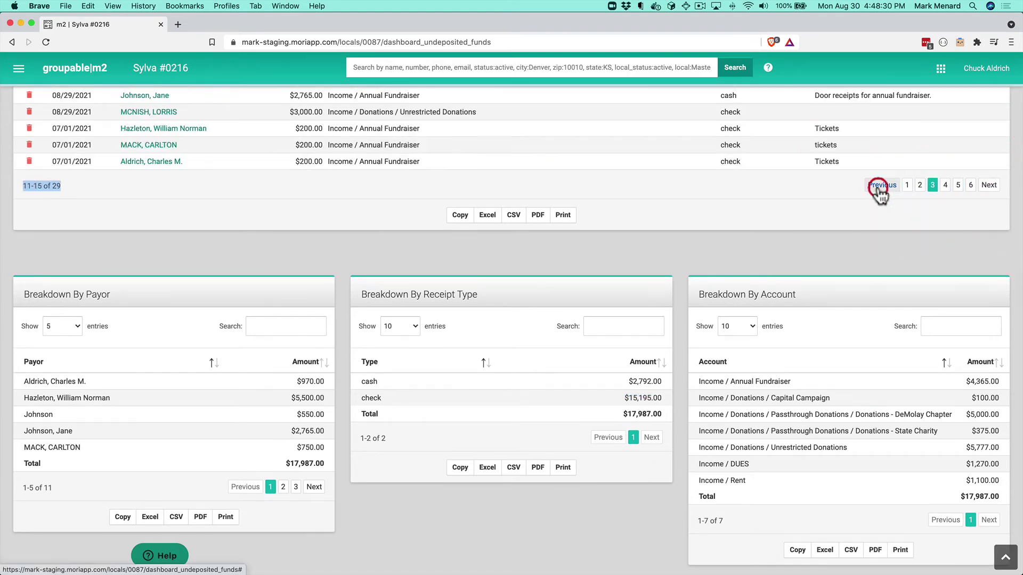
left_click(882, 184)
left_click(882, 185)
left_click(882, 185)
scroll(634, 290, "up", 5)
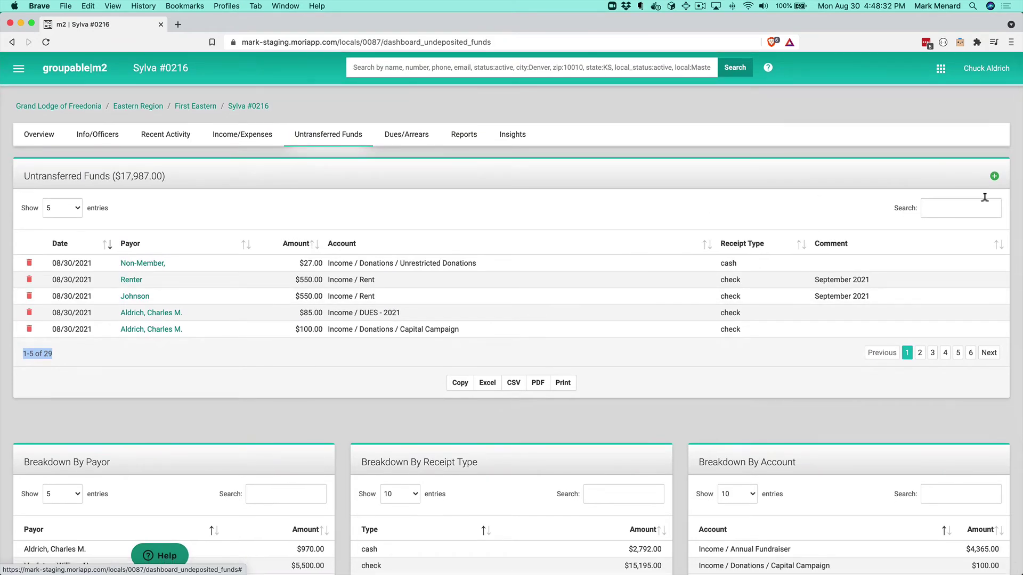
Step: Start a cash transfer to the treasurer, briefly excluding then restoring the Renter, $100.00 and Non-Member receipts
left_click(995, 176)
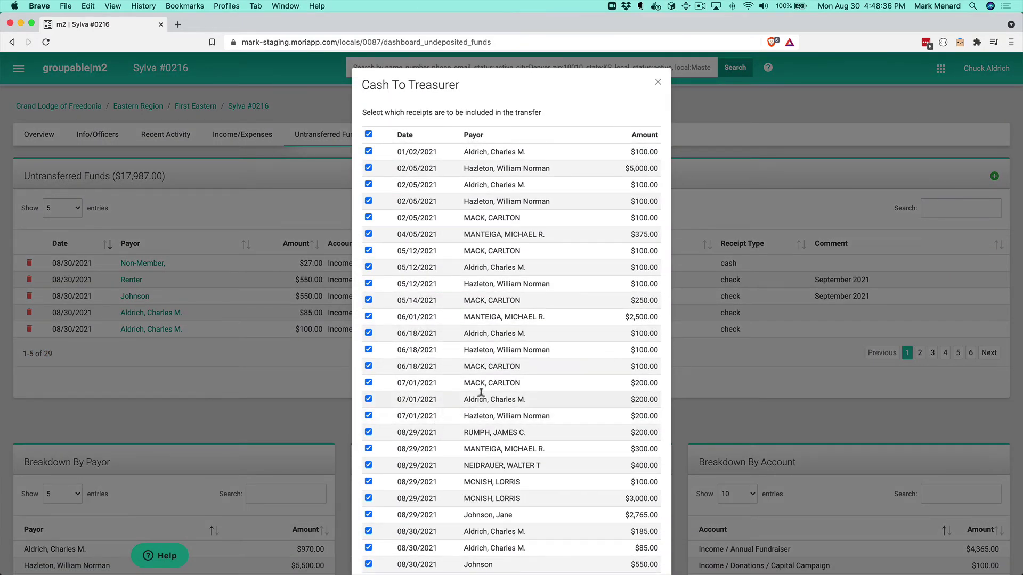
scroll(480, 393, "down", 3)
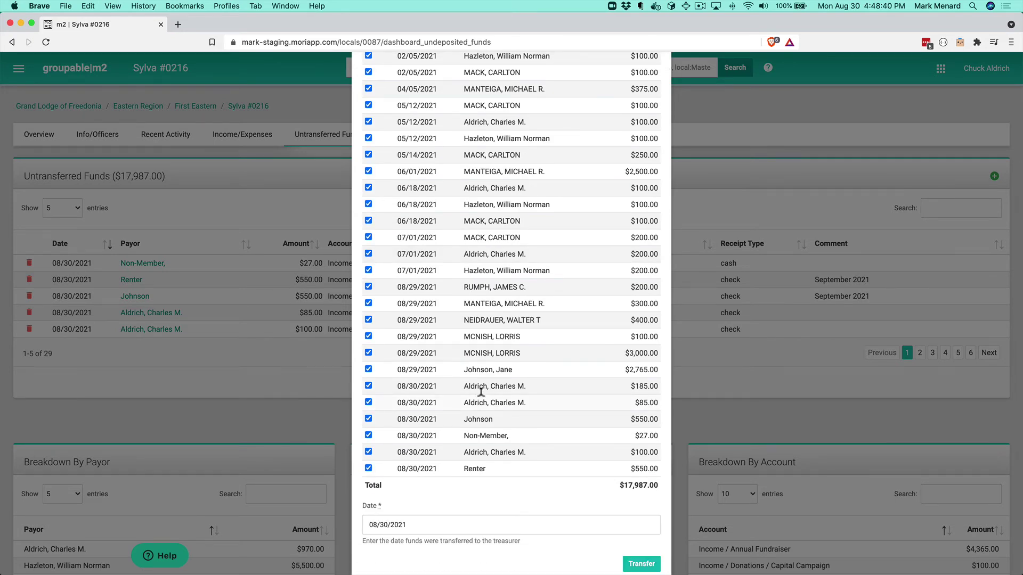
left_click(368, 468)
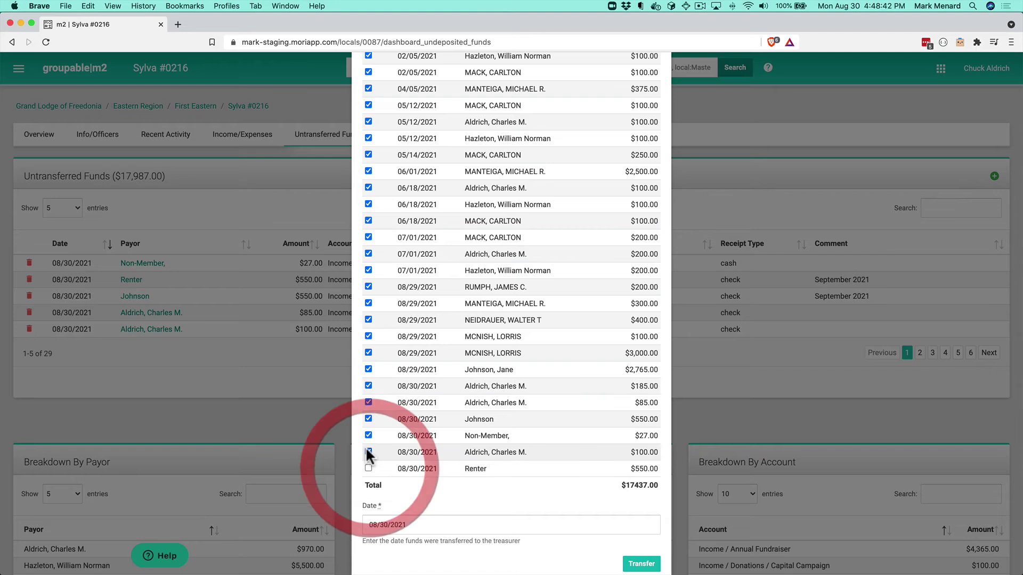
left_click(369, 451)
left_click(368, 435)
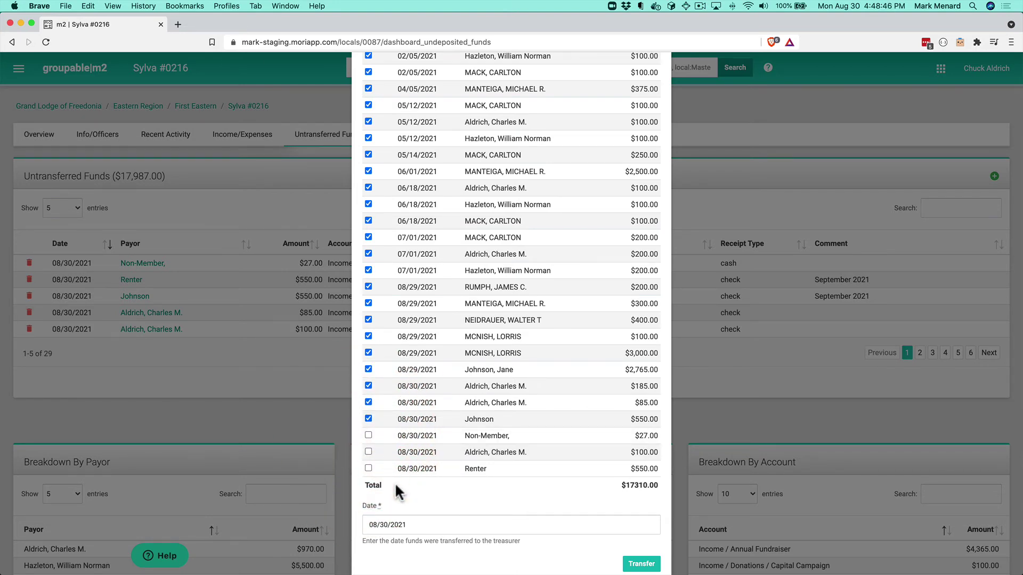
left_click(368, 435)
left_click(368, 451)
left_click(368, 469)
scroll(490, 444, "up", 10)
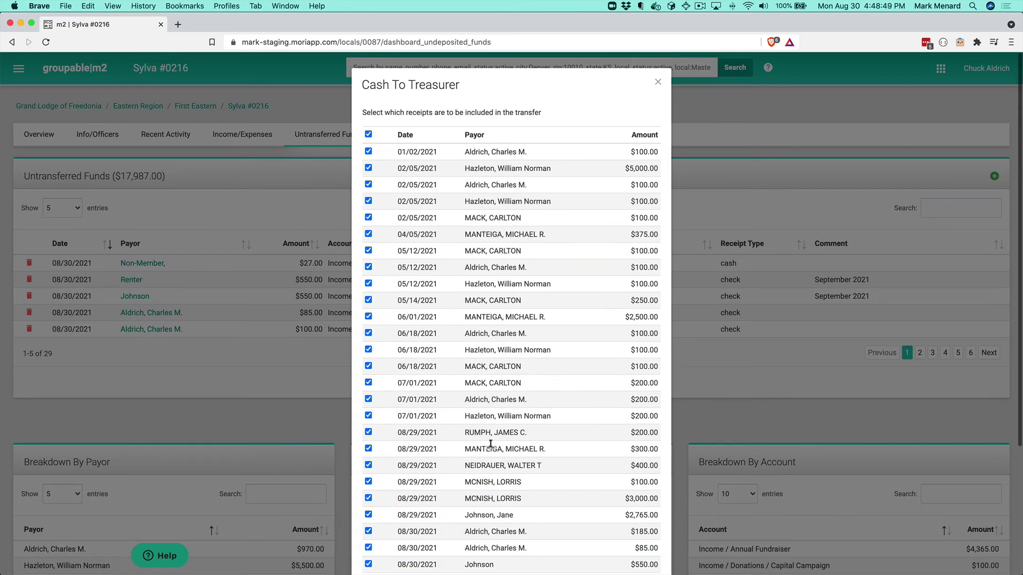
Step: Reselect all 29 receipts for $17,987.00 and confirm the transfer date 08/30/2021
left_click(369, 134)
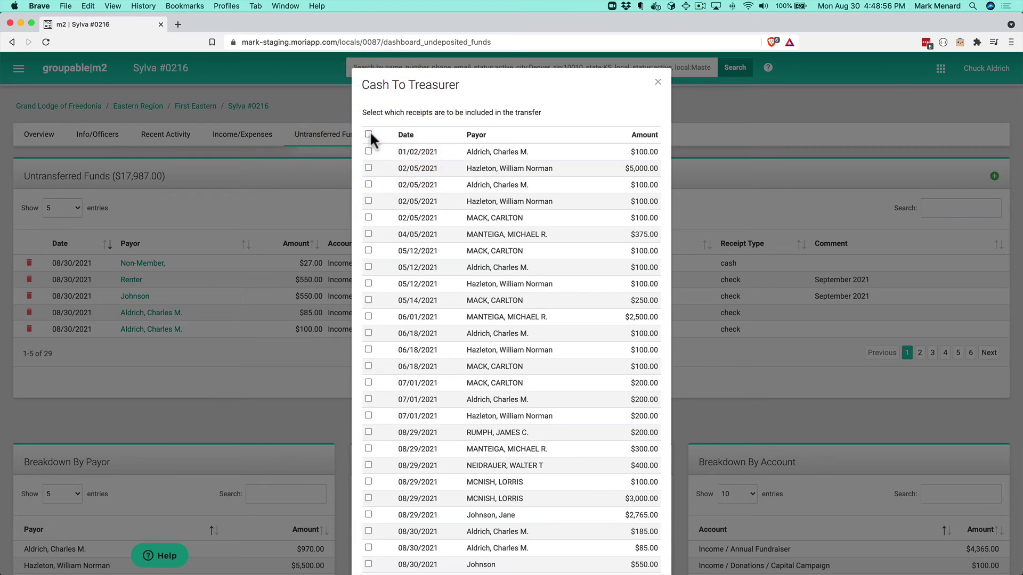
left_click(368, 152)
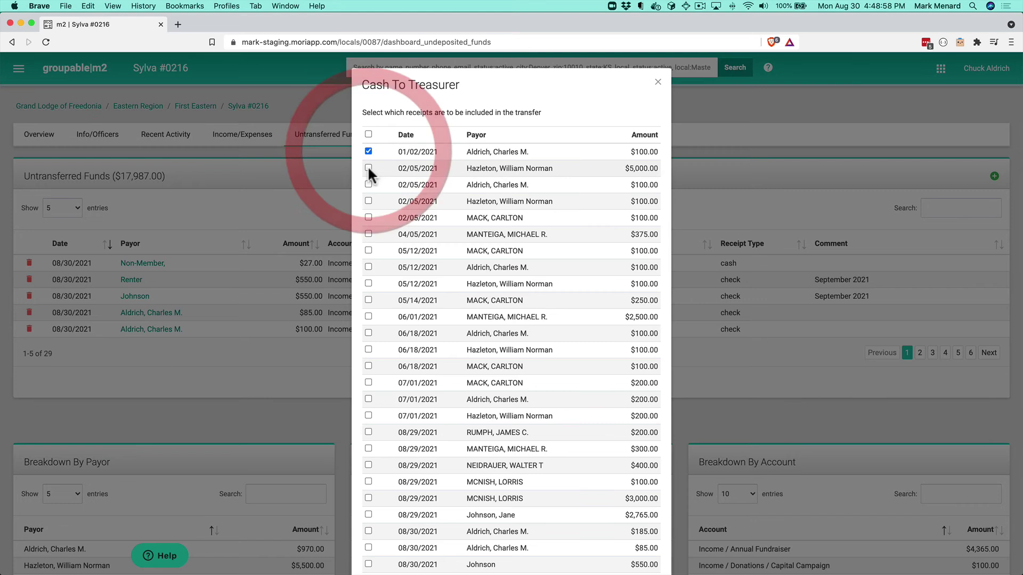
left_click(368, 169)
left_click(369, 184)
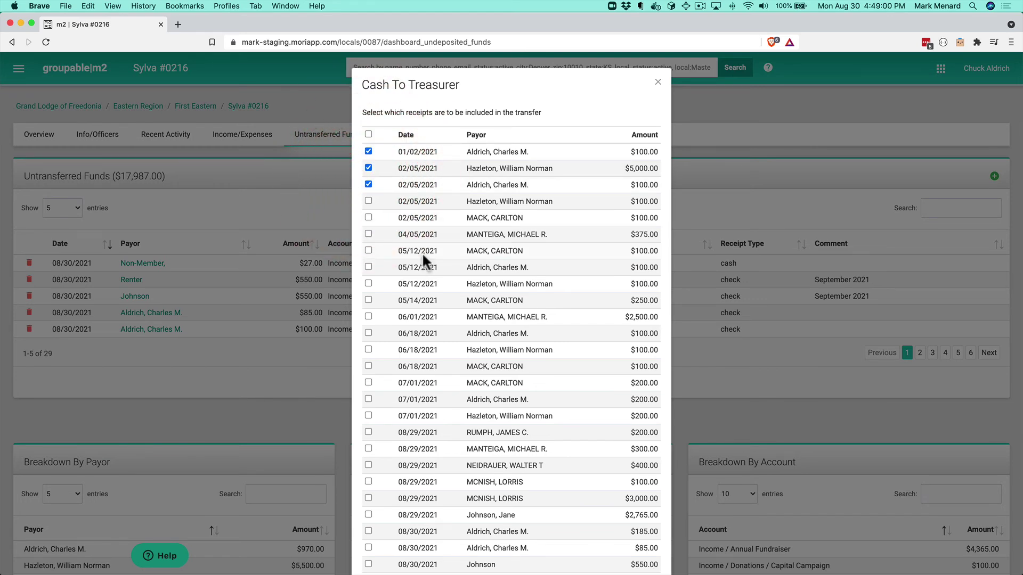
left_click(368, 135)
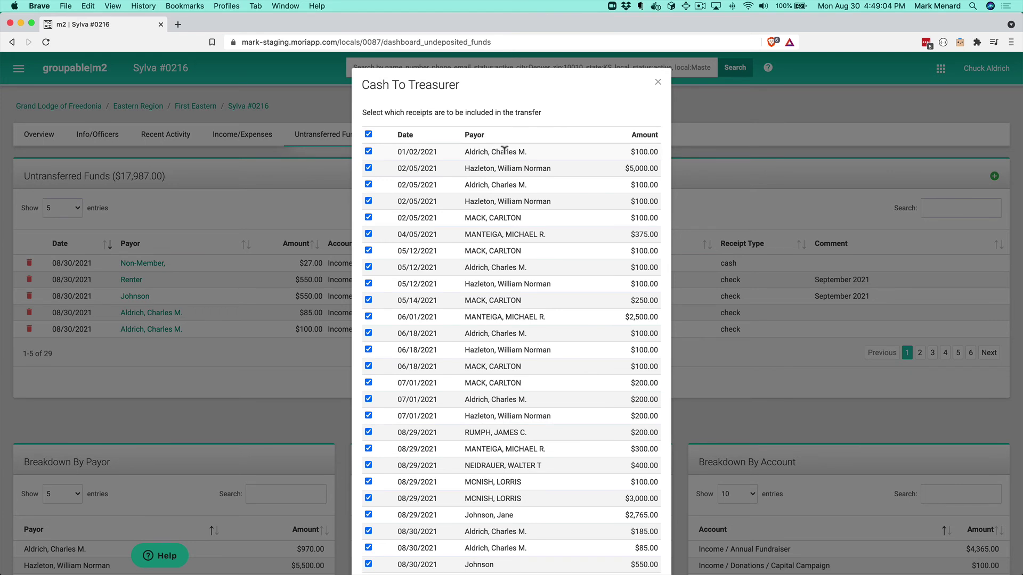
scroll(504, 149, "down", 5)
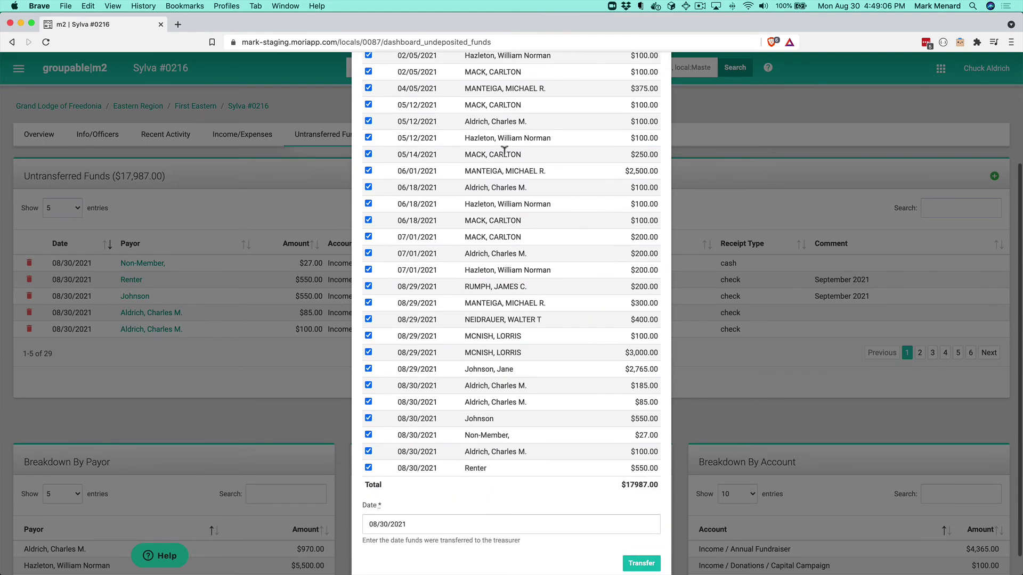
scroll(504, 149, "down", 1)
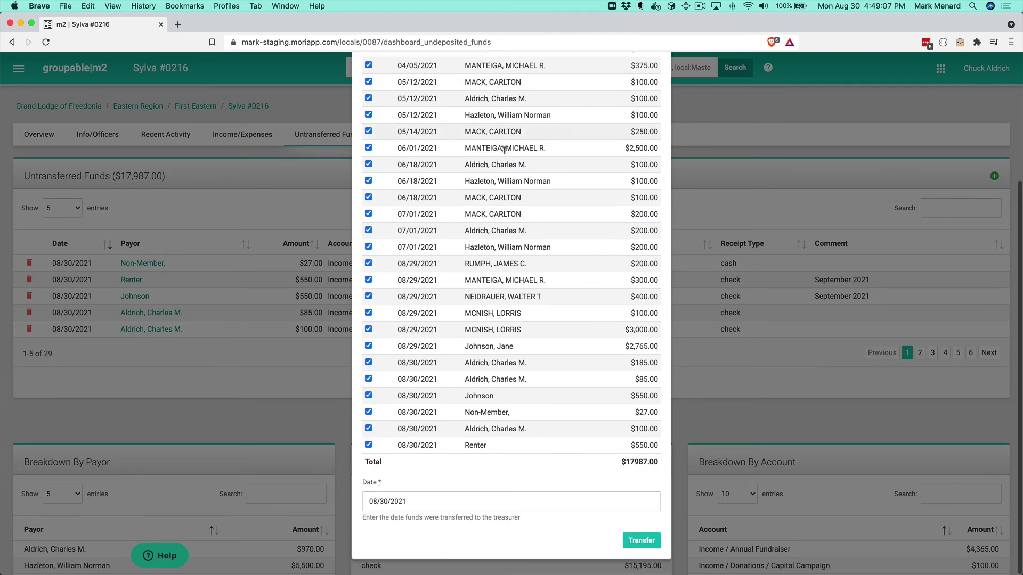
triple_click(418, 501)
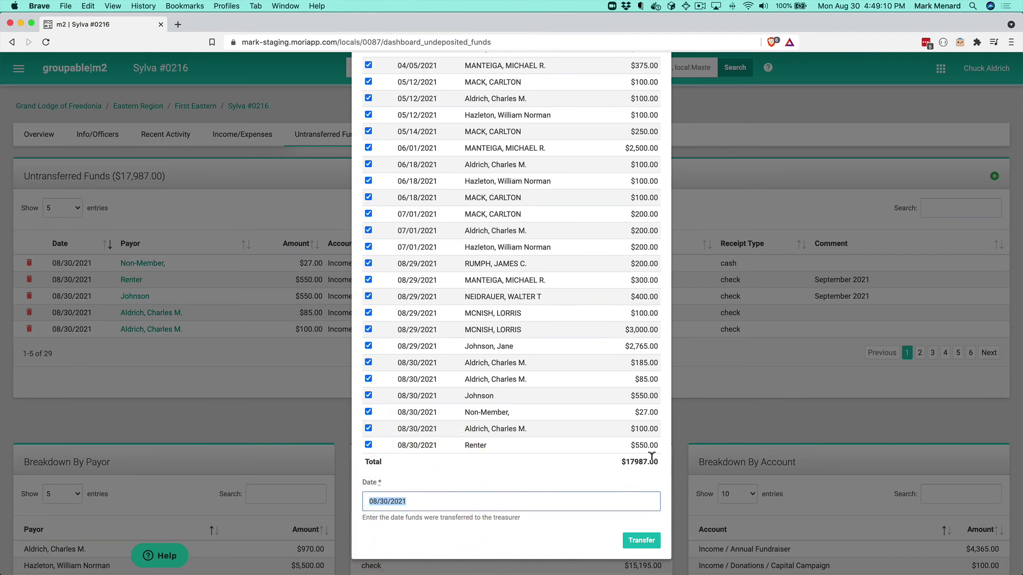
Step: Record the $17,987.00 transfer of all 29 receipts to the treasurer on 08/30/2021
left_click(642, 542)
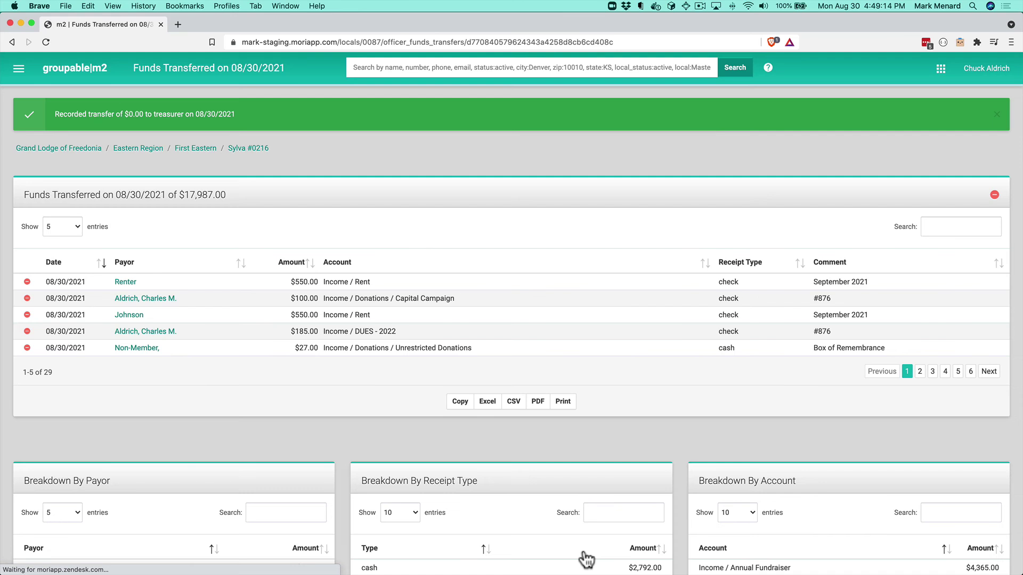